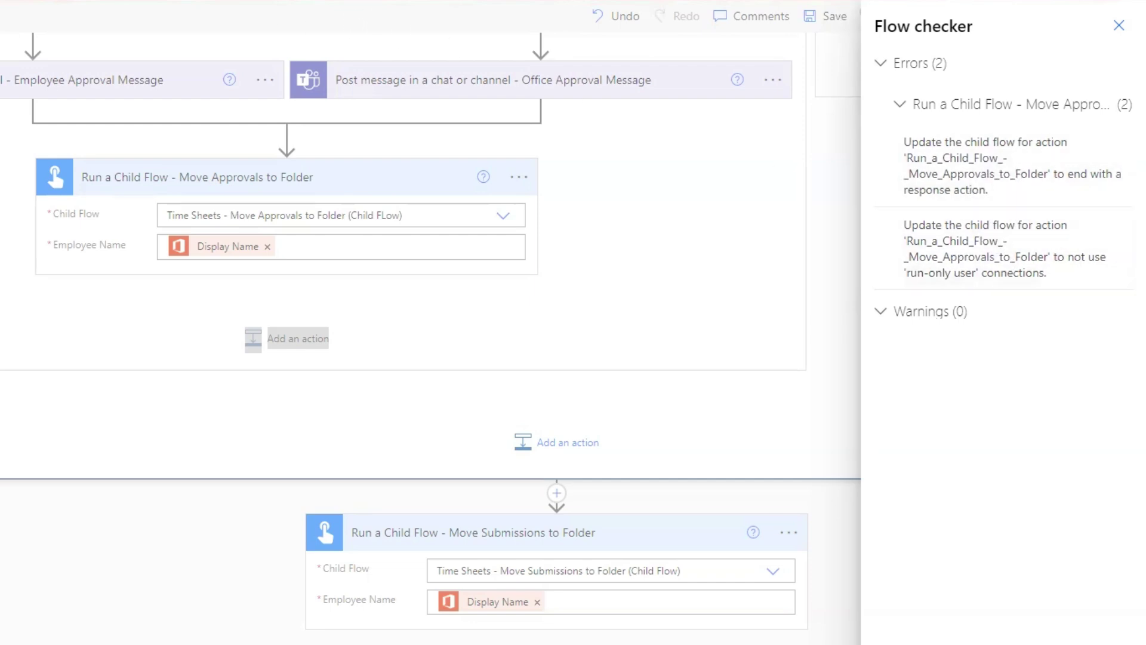
# Step: Switch to the browser tab holding the Move Approvals to Folder child flow
pyautogui.click(191, 2)
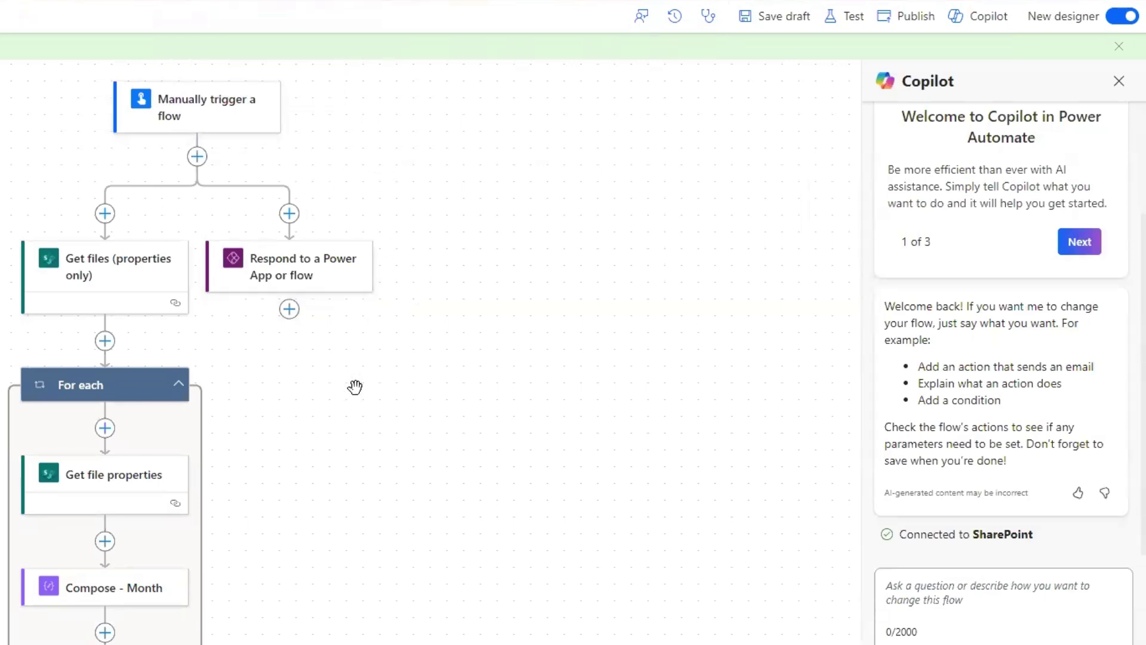
pyautogui.moveTo(354, 386); pyautogui.dragTo(404, 427)
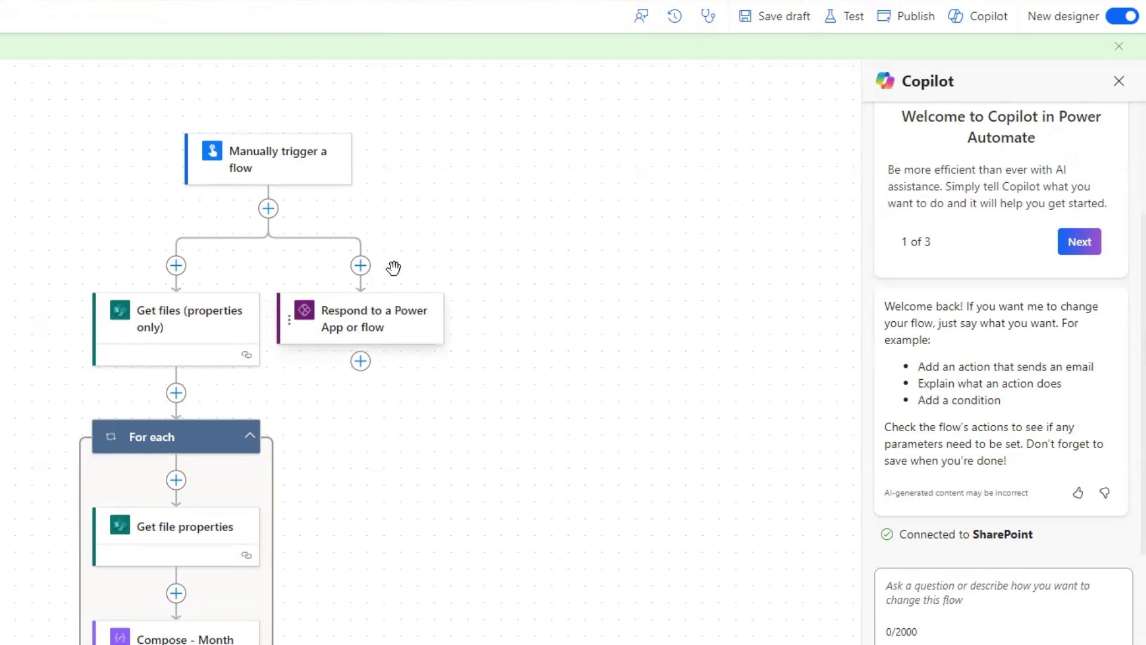
# Step: Open the add-action options above the response step and on the right branch, then dismiss them
pyautogui.click(360, 266)
pyautogui.click(452, 263)
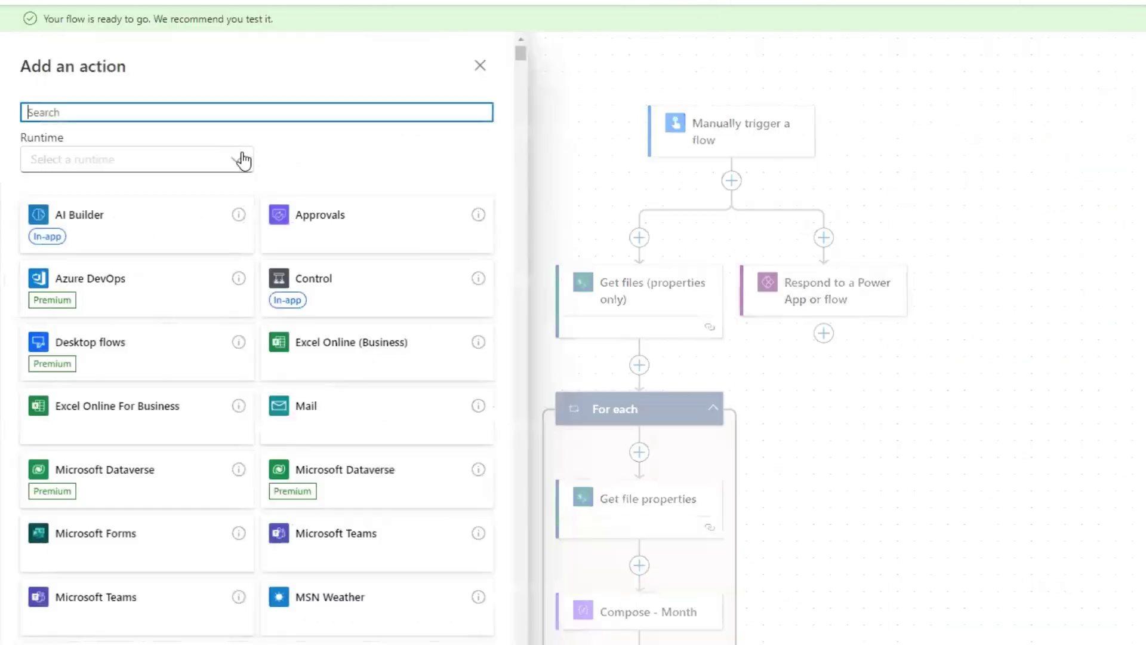
pyautogui.click(736, 236)
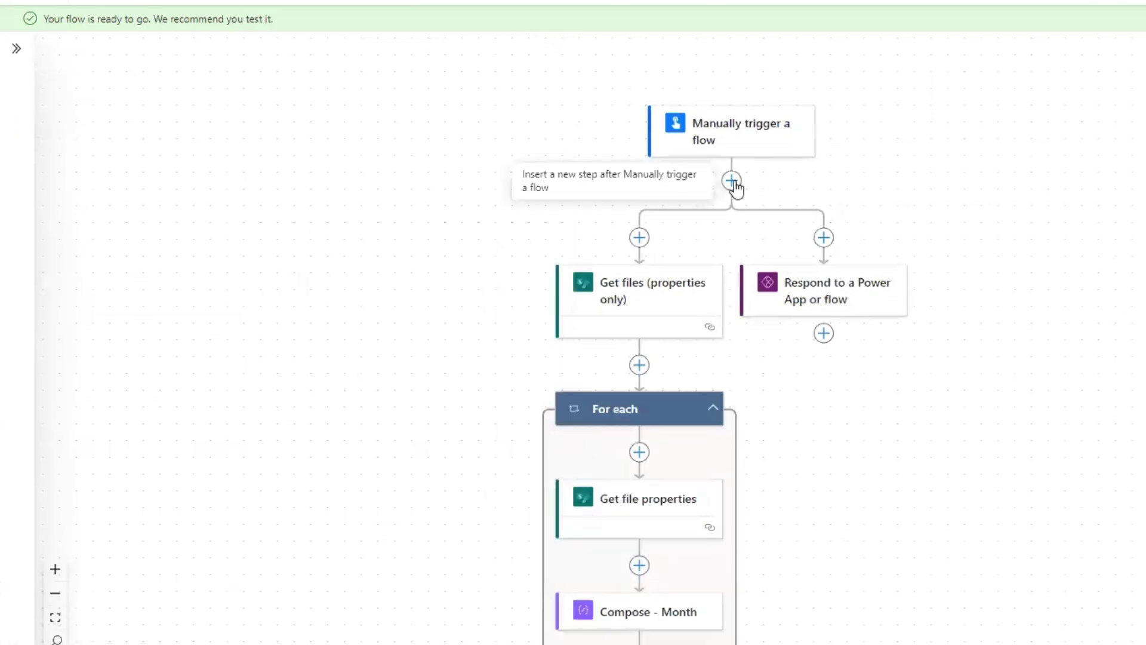
pyautogui.click(824, 238)
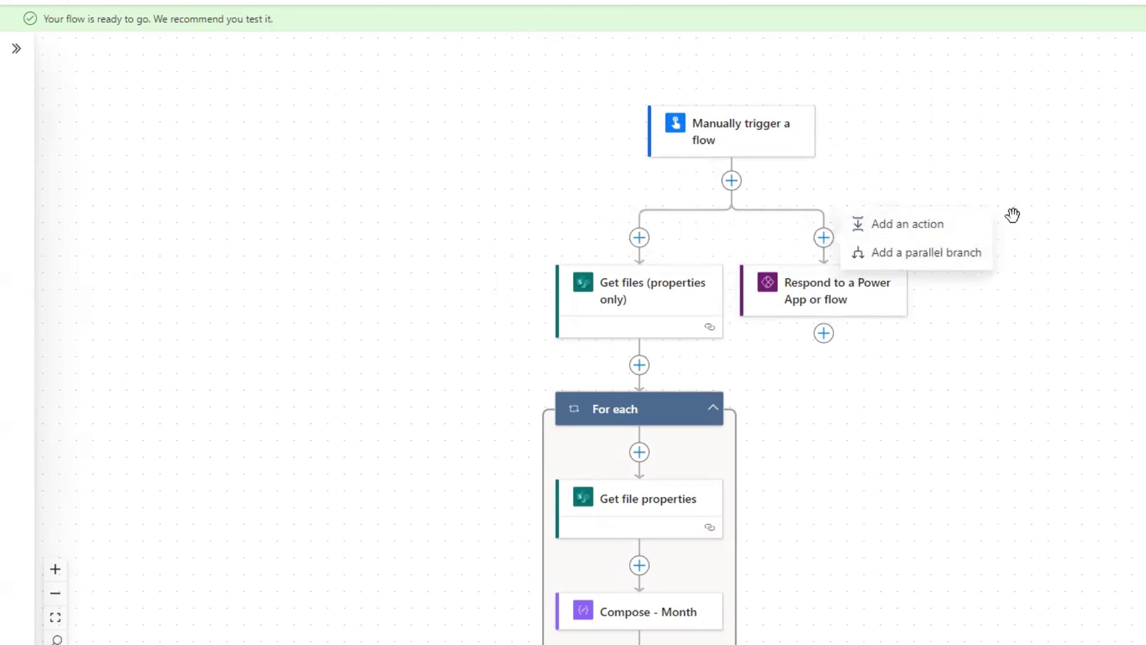
pyautogui.click(769, 322)
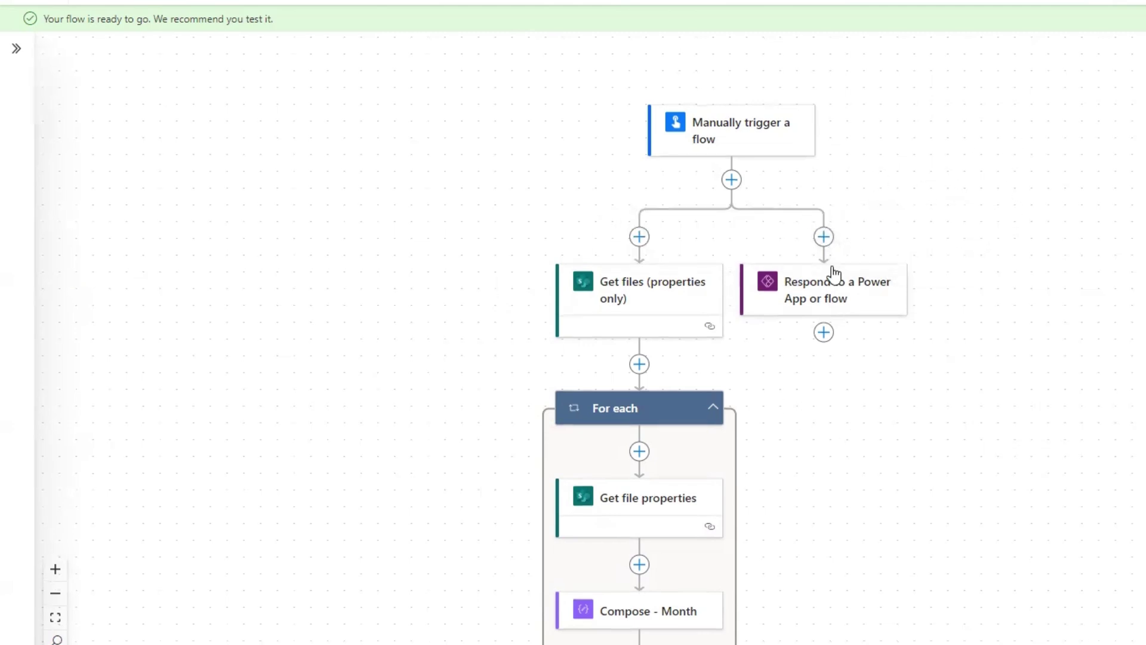
# Step: Search actions for 'respond to a power app', then inspect the existing Respond to a Power App or flow step
pyautogui.click(824, 237)
pyautogui.click(877, 222)
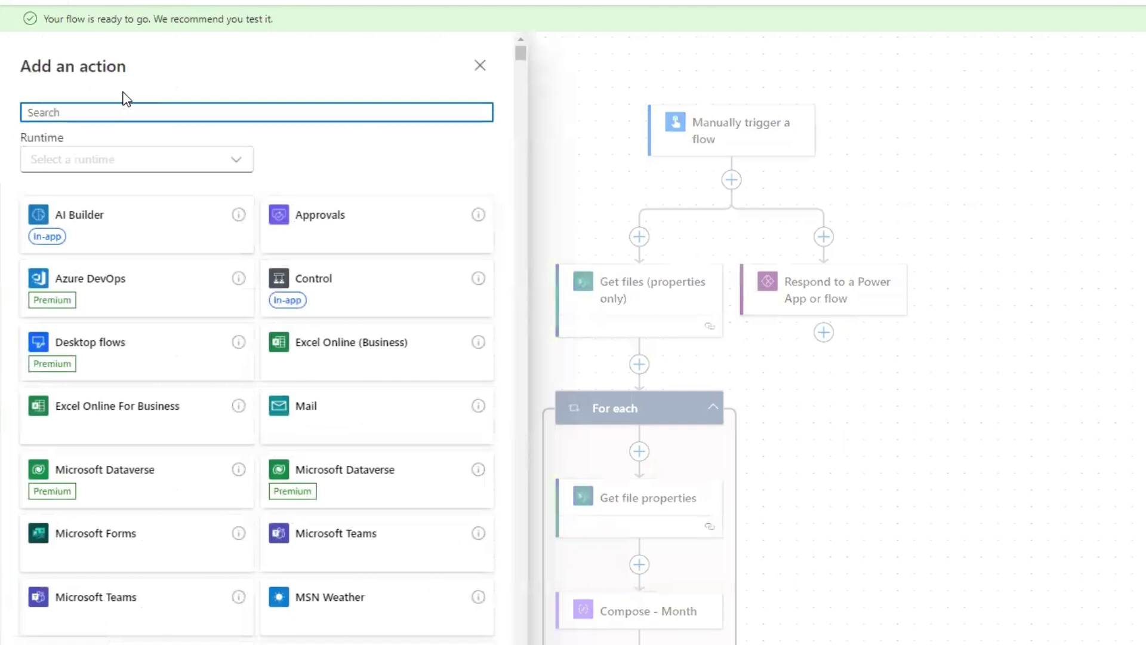
pyautogui.write('respond ')
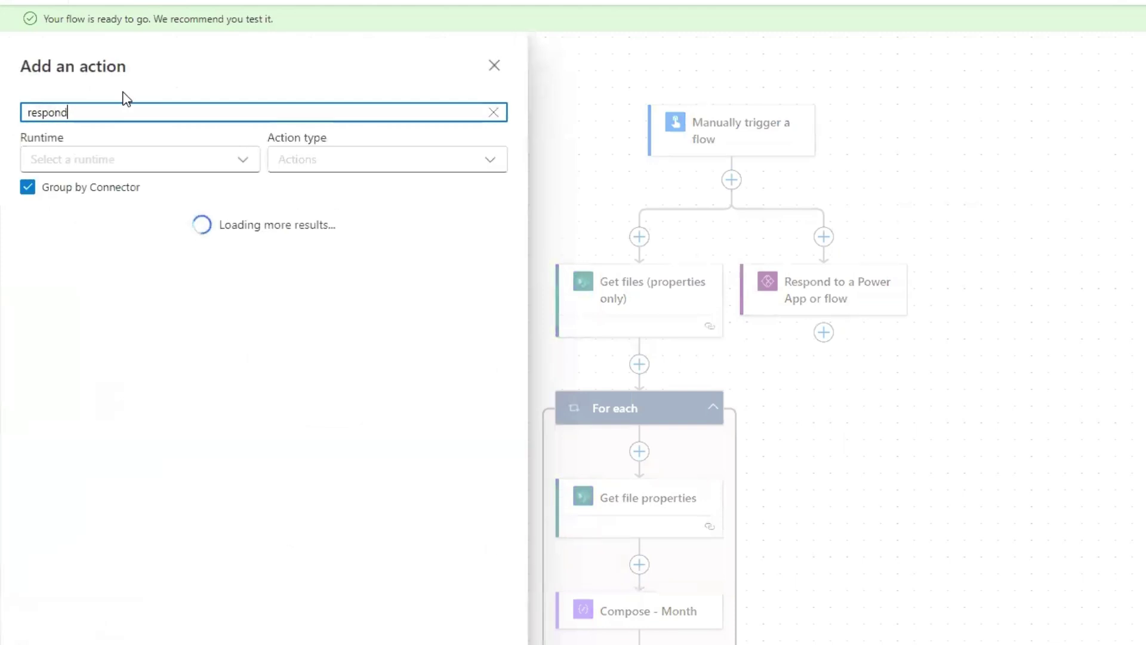
pyautogui.write('to a power app')
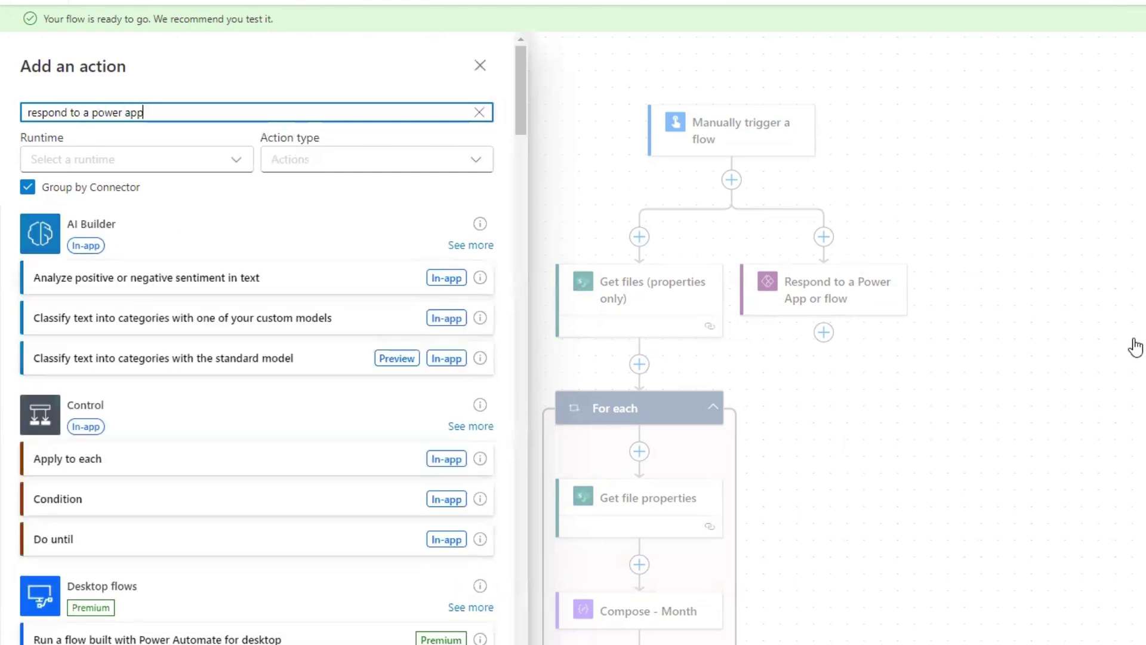
pyautogui.click(856, 306)
pyautogui.click(832, 299)
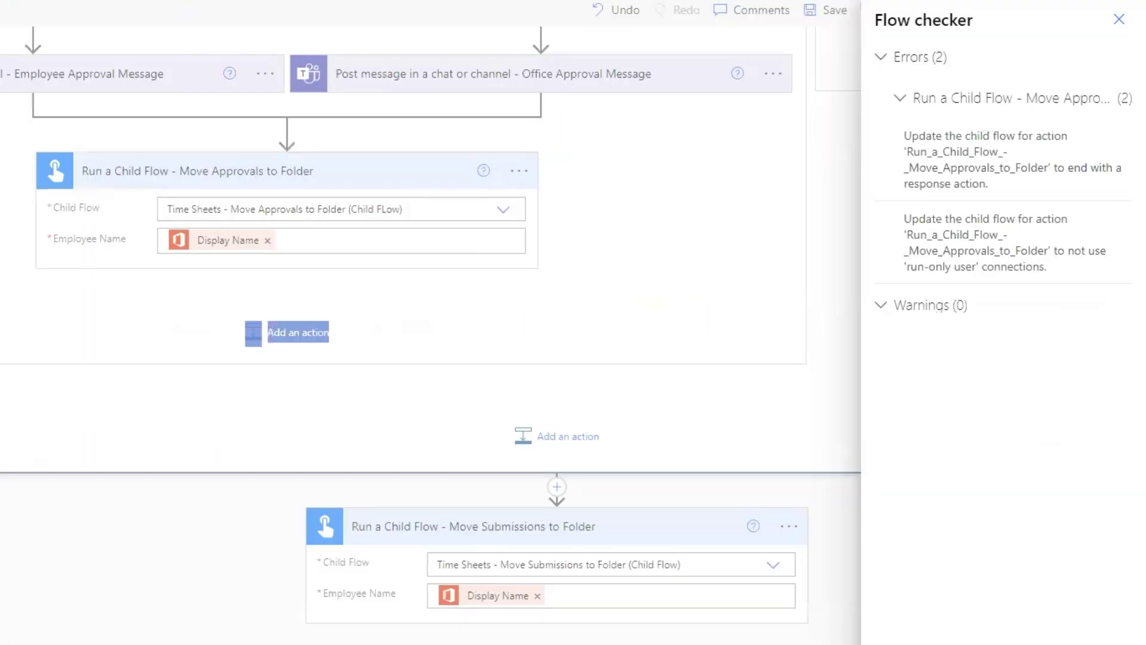
# Step: Close the Flow checker and save the parent flow so its errors are rechecked
pyautogui.click(1119, 20)
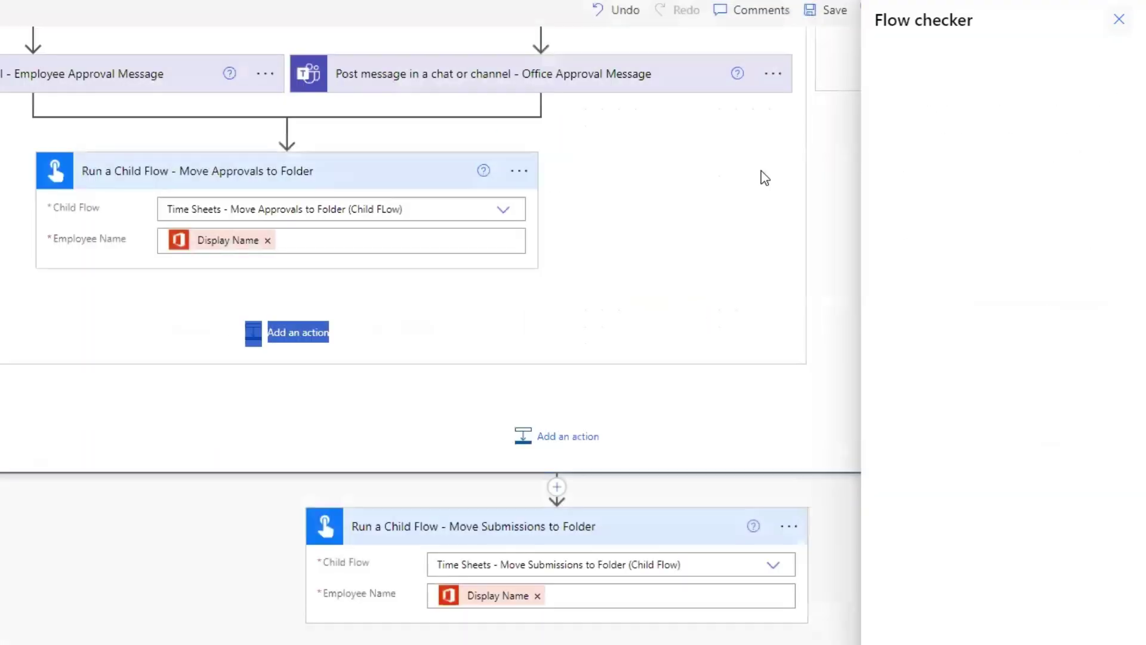
pyautogui.click(829, 11)
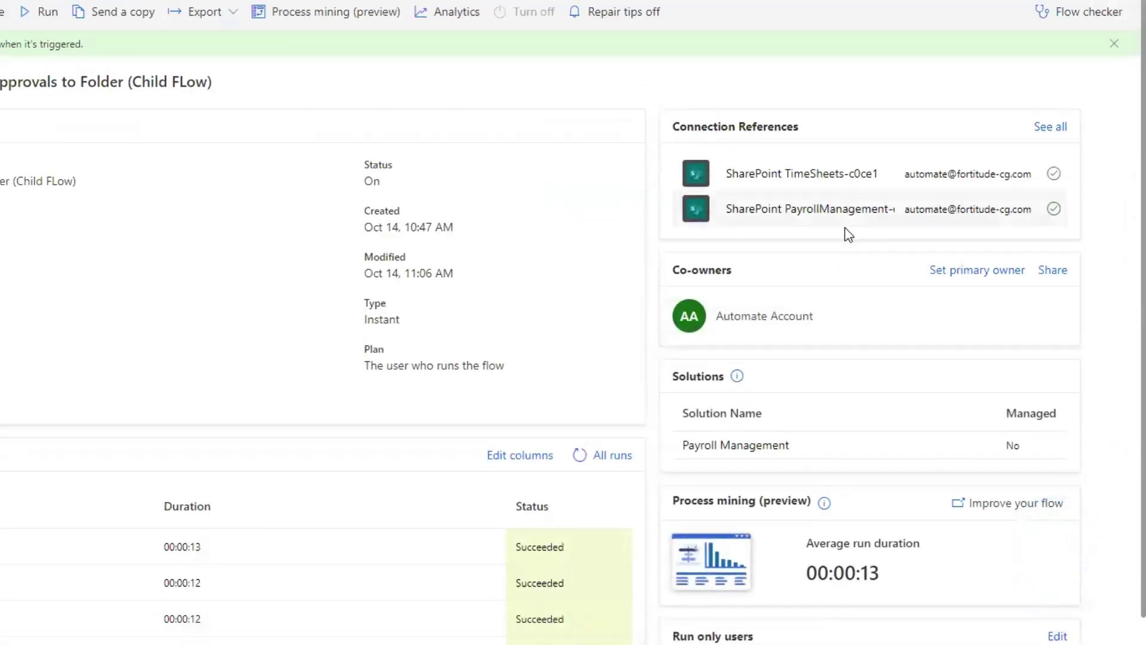
# Step: Scroll the child flow's details page down to the Run only users section
pyautogui.scroll(-2, 844, 233)
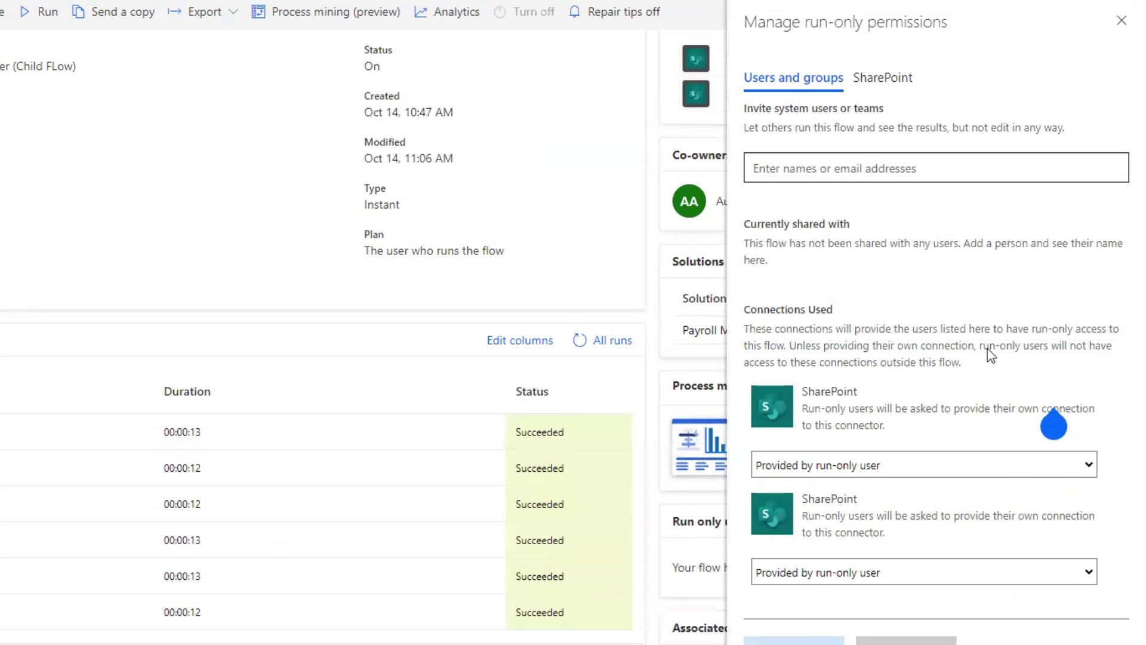
# Step: Set both SharePoint connections to 'Use this connection', confirm each prompt, and save the run-only permissions
pyautogui.click(1087, 465)
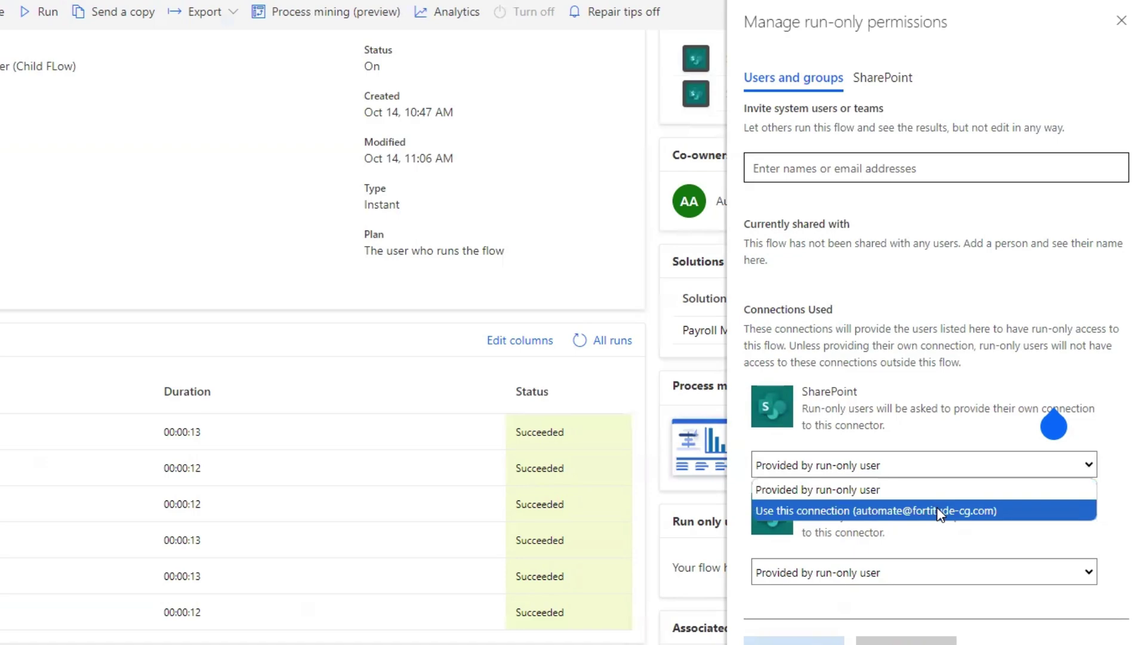
pyautogui.click(959, 511)
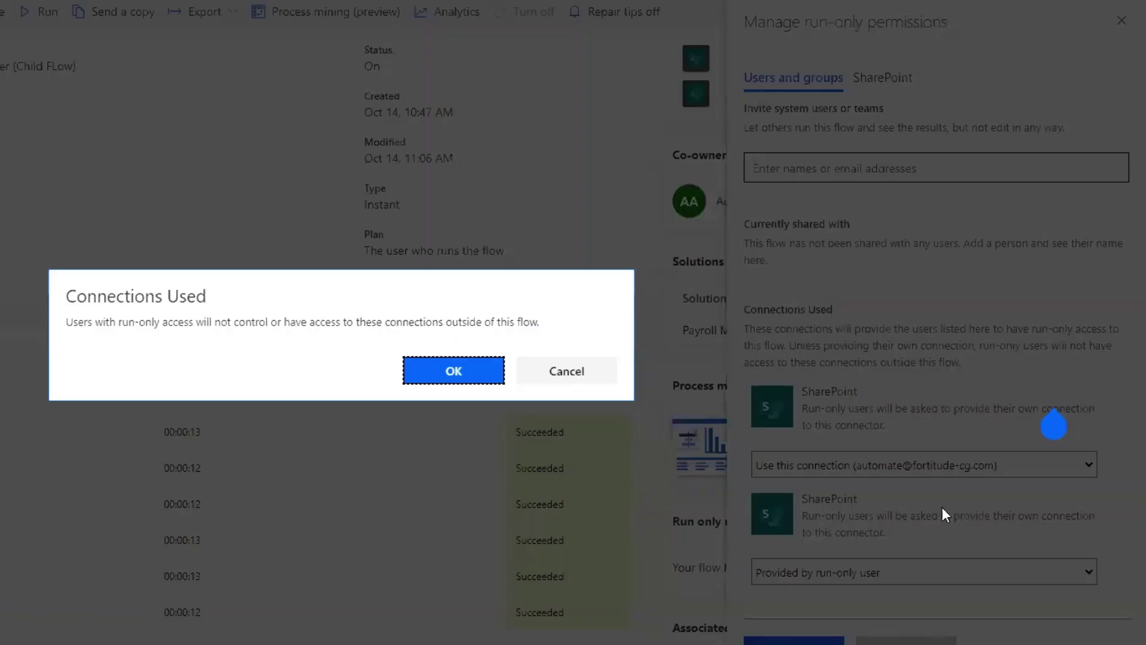
pyautogui.click(465, 375)
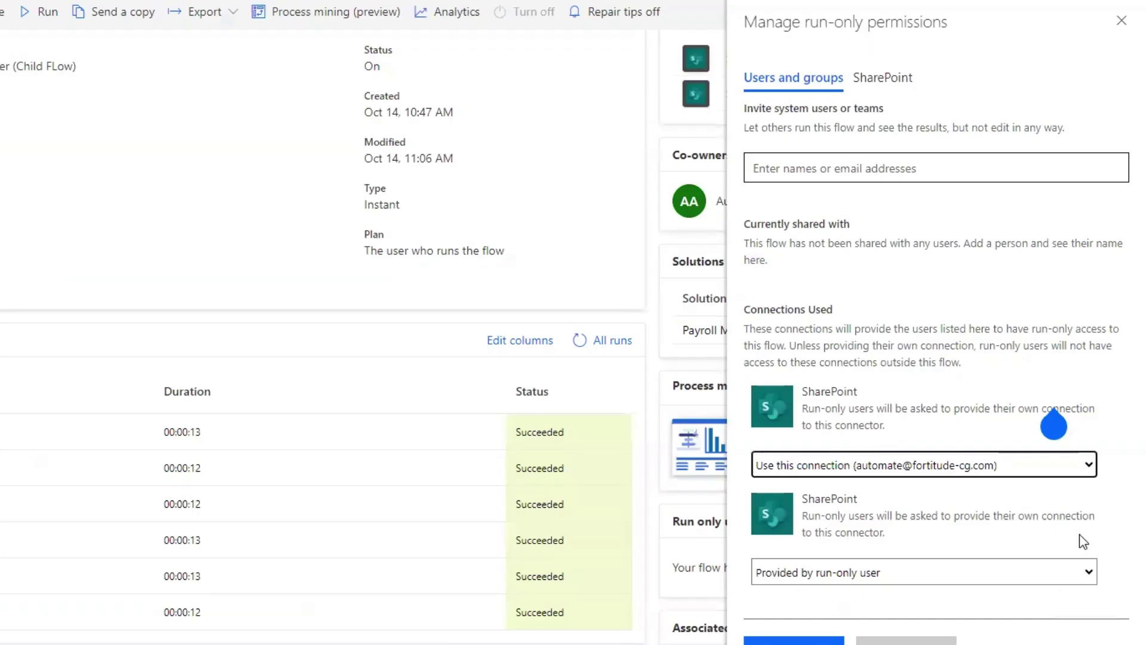
pyautogui.click(1089, 574)
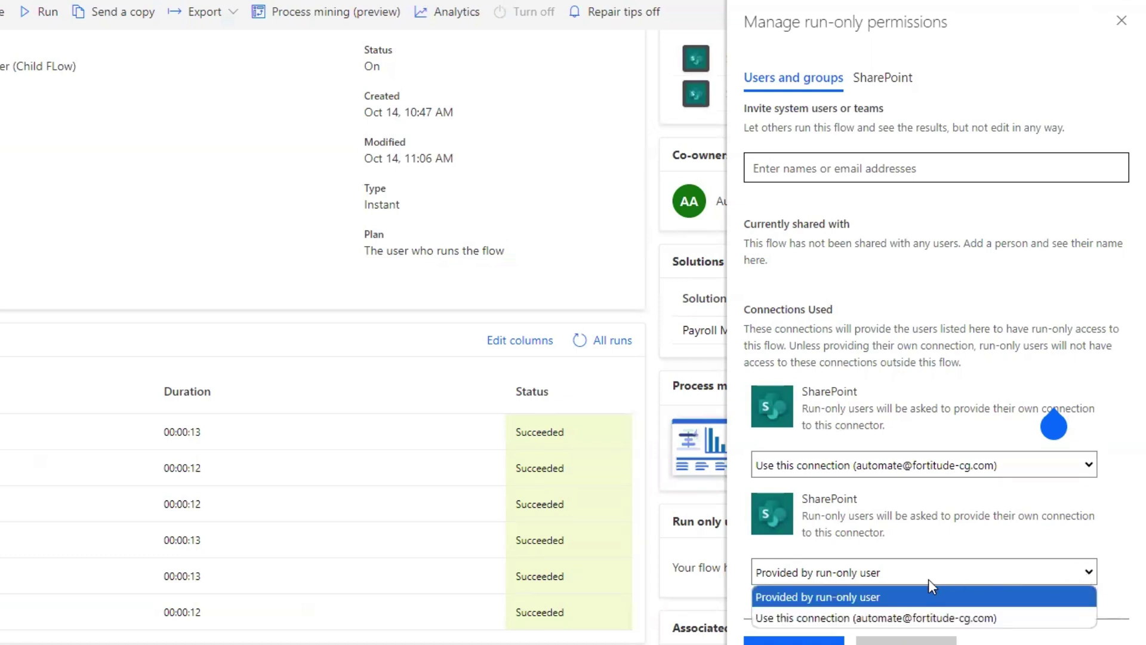
pyautogui.click(836, 618)
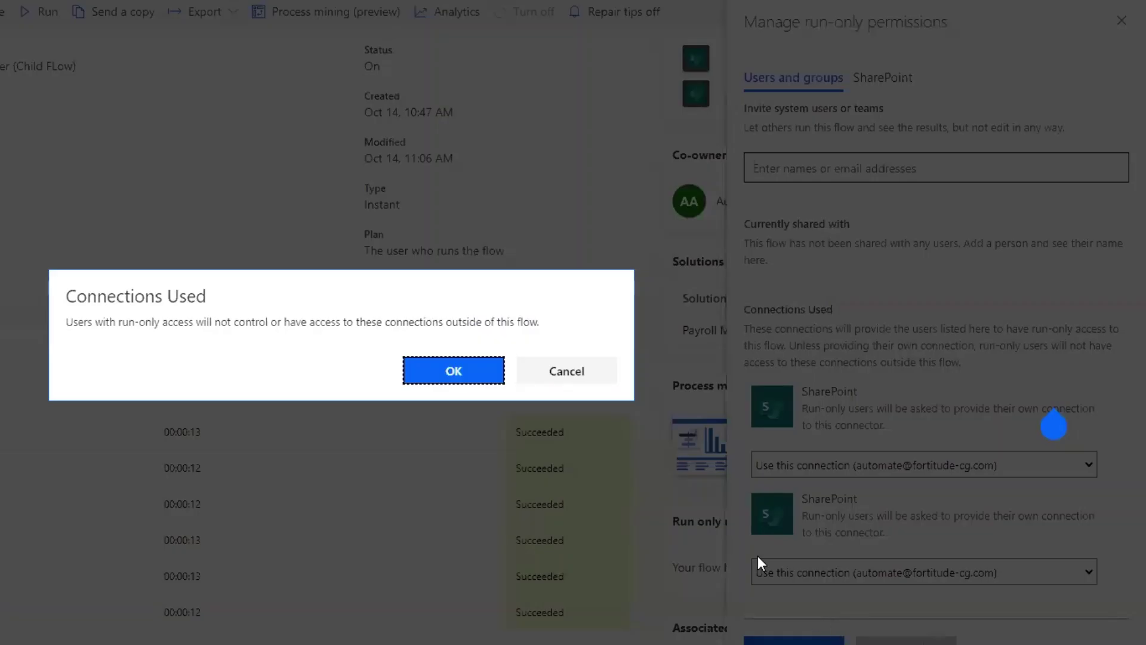
pyautogui.click(474, 389)
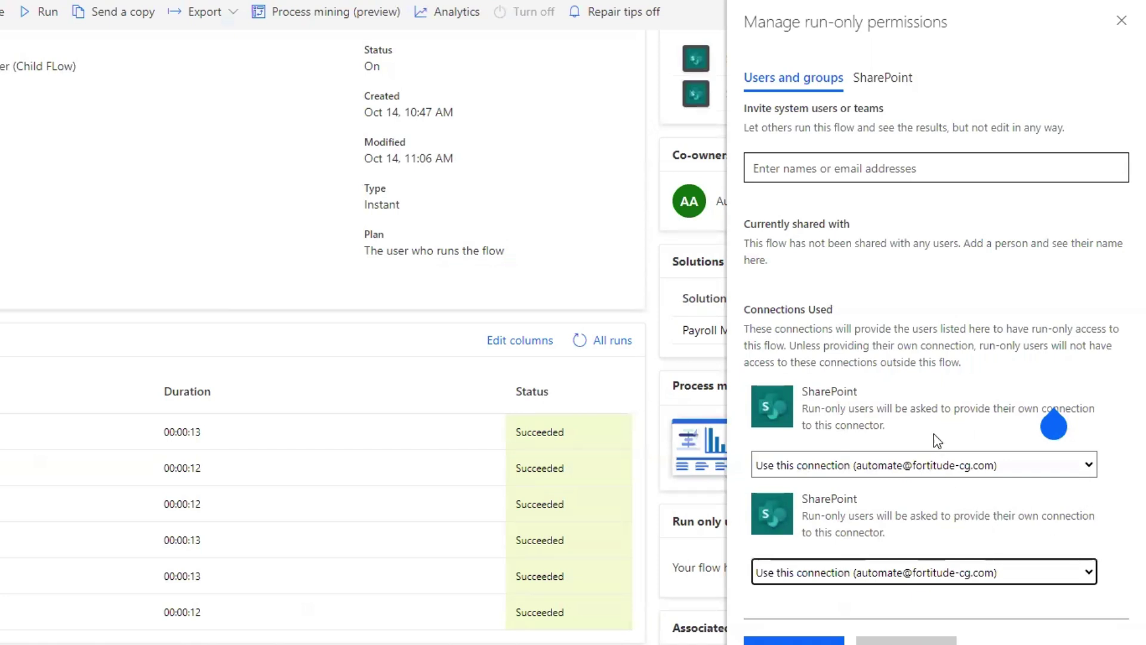
pyautogui.click(806, 641)
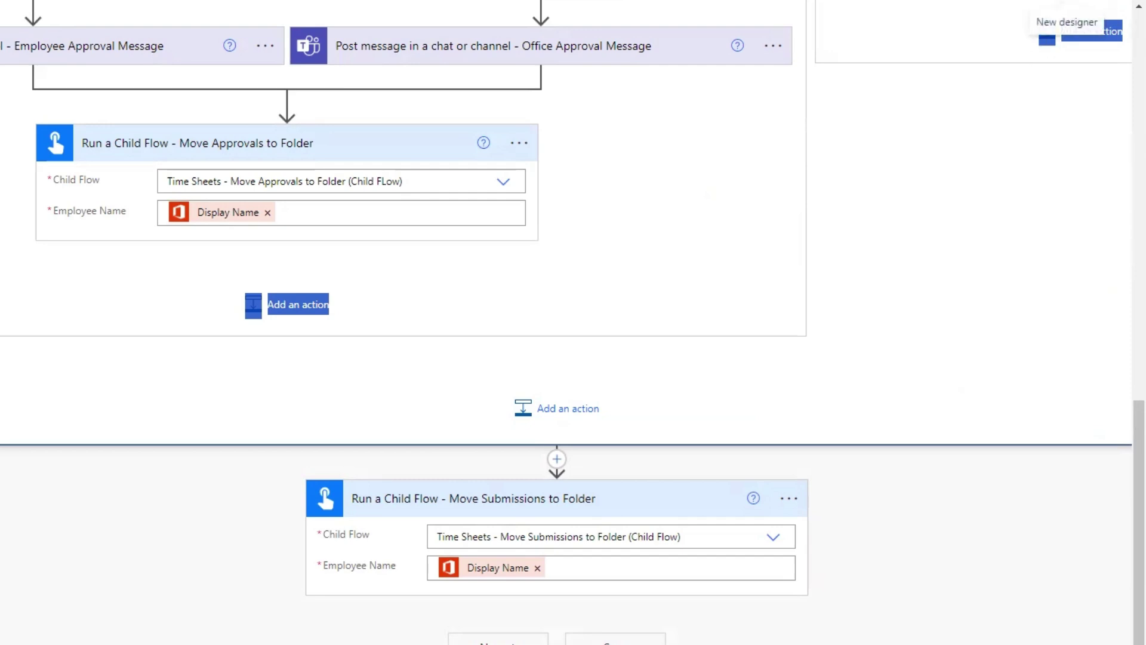
# Step: Turn on the New designer toggle and save the parent flow while switching
pyautogui.click(1067, 24)
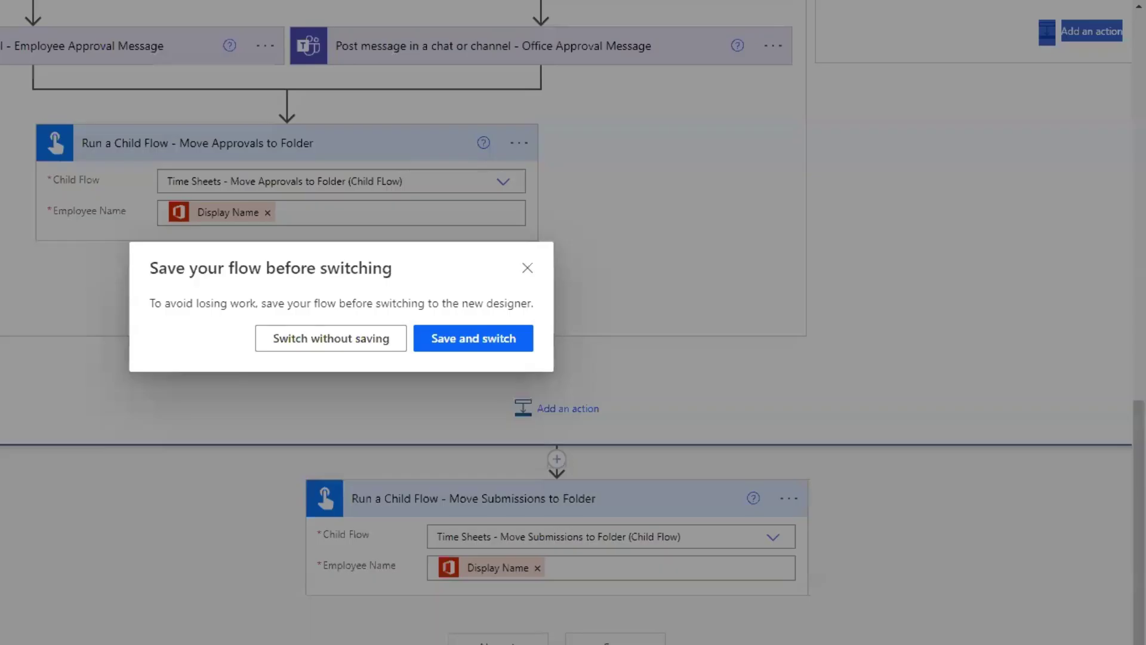
pyautogui.click(487, 346)
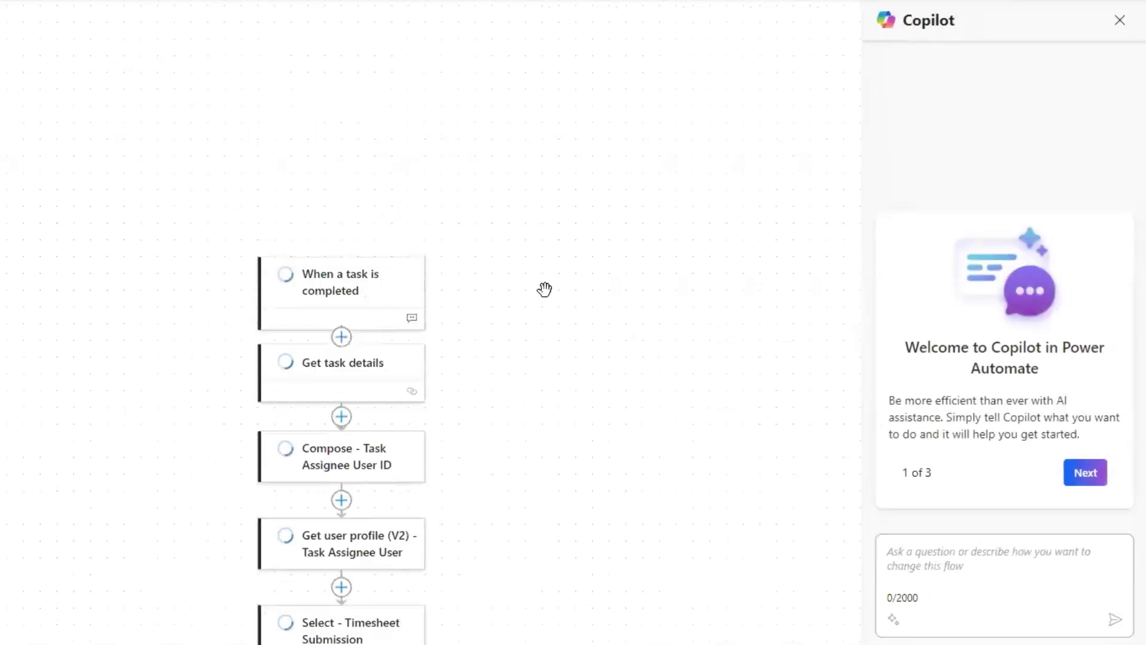
# Step: Inspect the Move Approvals to Folder child-flow card's parameters, then turn the New designer off
pyautogui.scroll(-20, 535, 289)
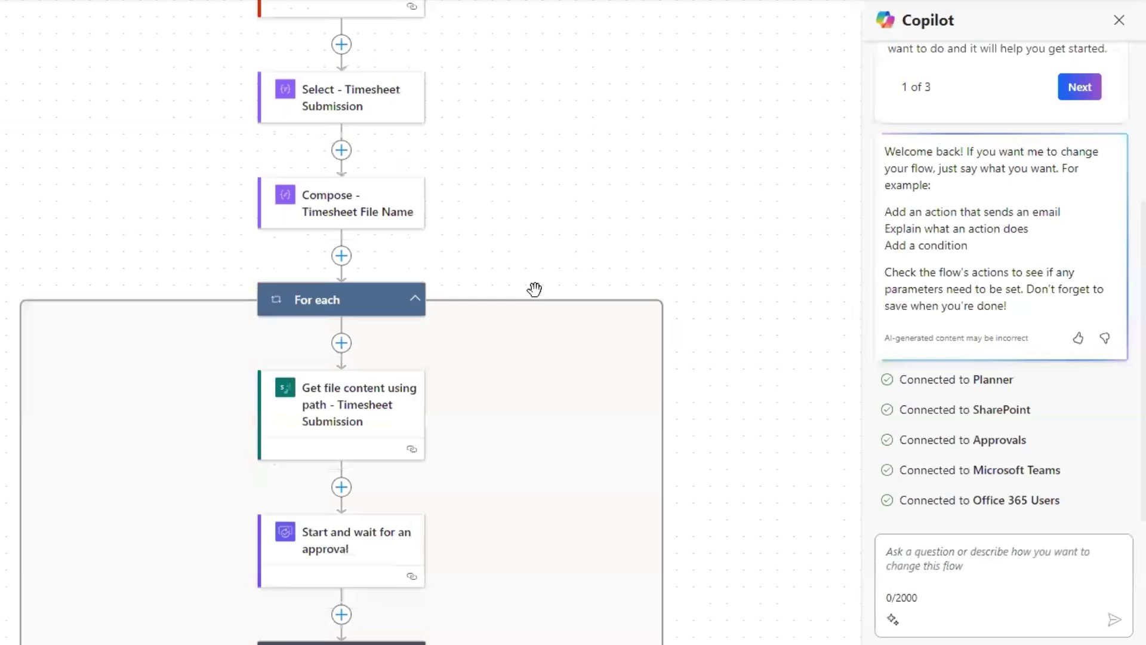
pyautogui.scroll(-3, 534, 289)
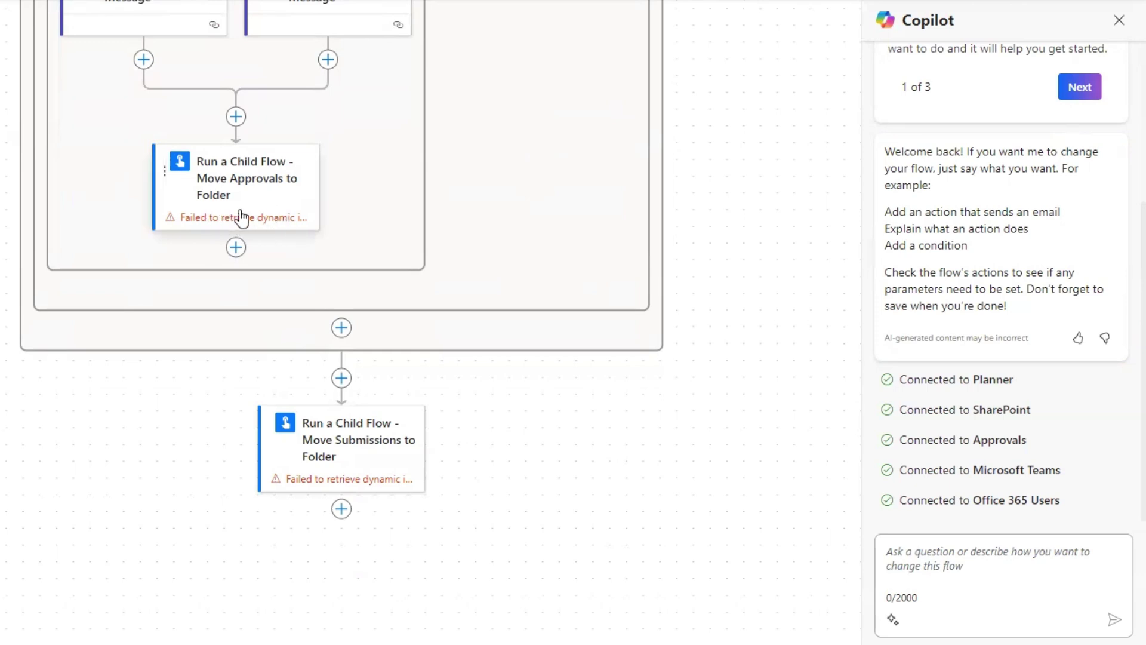
pyautogui.click(245, 179)
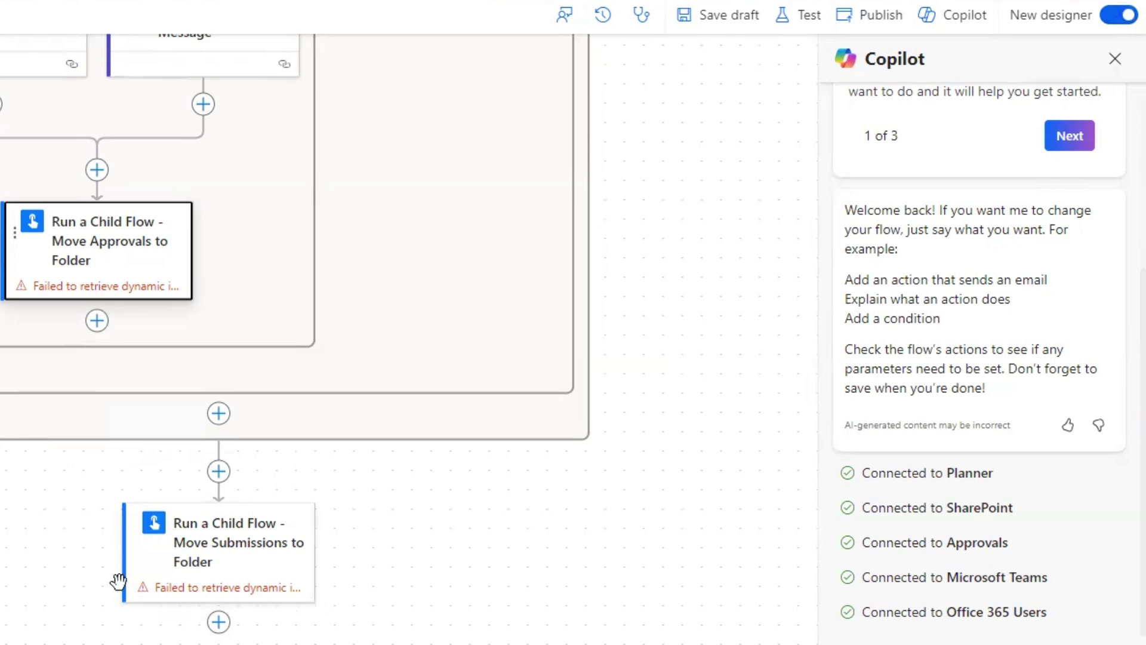
pyautogui.click(1110, 18)
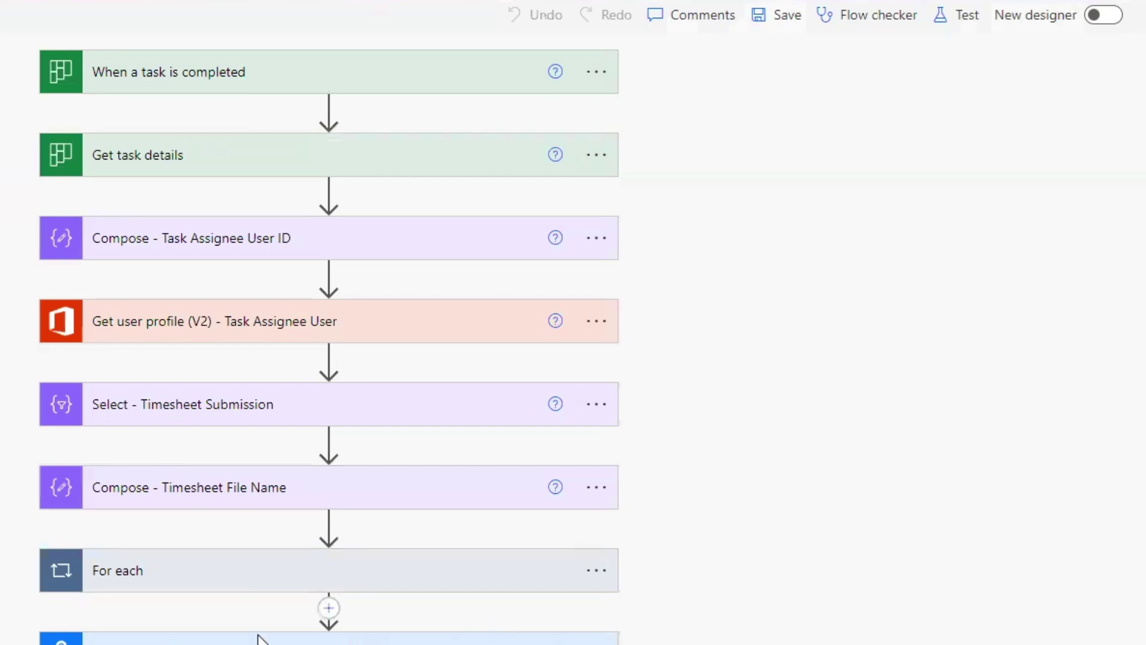
# Step: Expand For each and Condition - Answer equal to Approve, then open the Move Approvals to Folder step
pyautogui.scroll(-3, 107, 453)
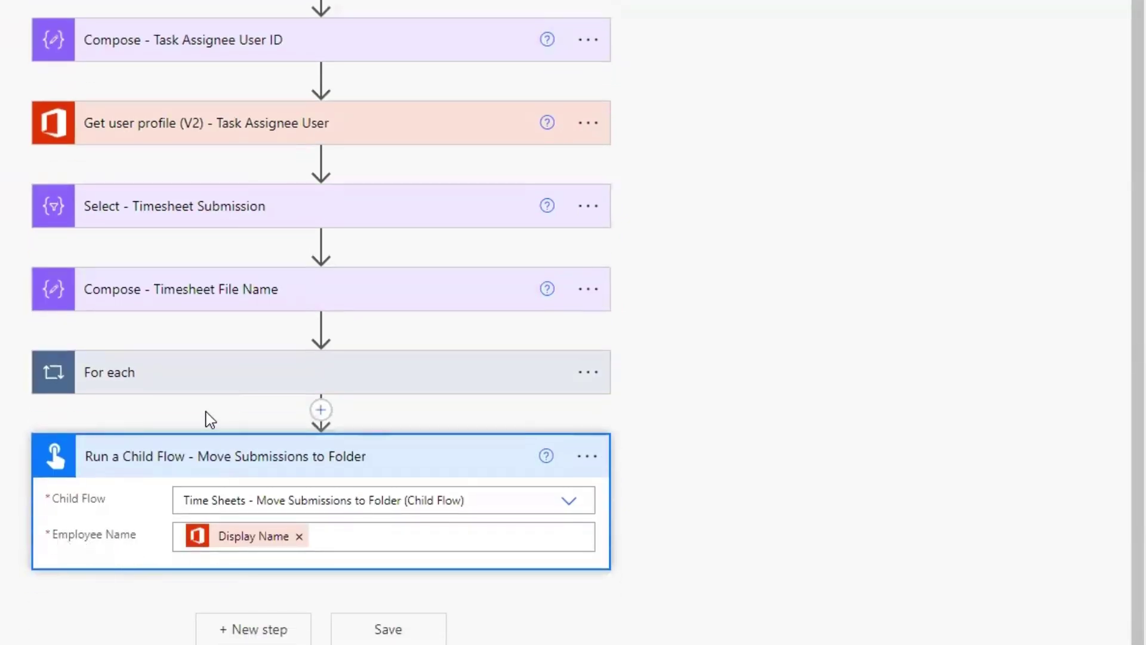
pyautogui.click(212, 382)
pyautogui.scroll(-5, 211, 382)
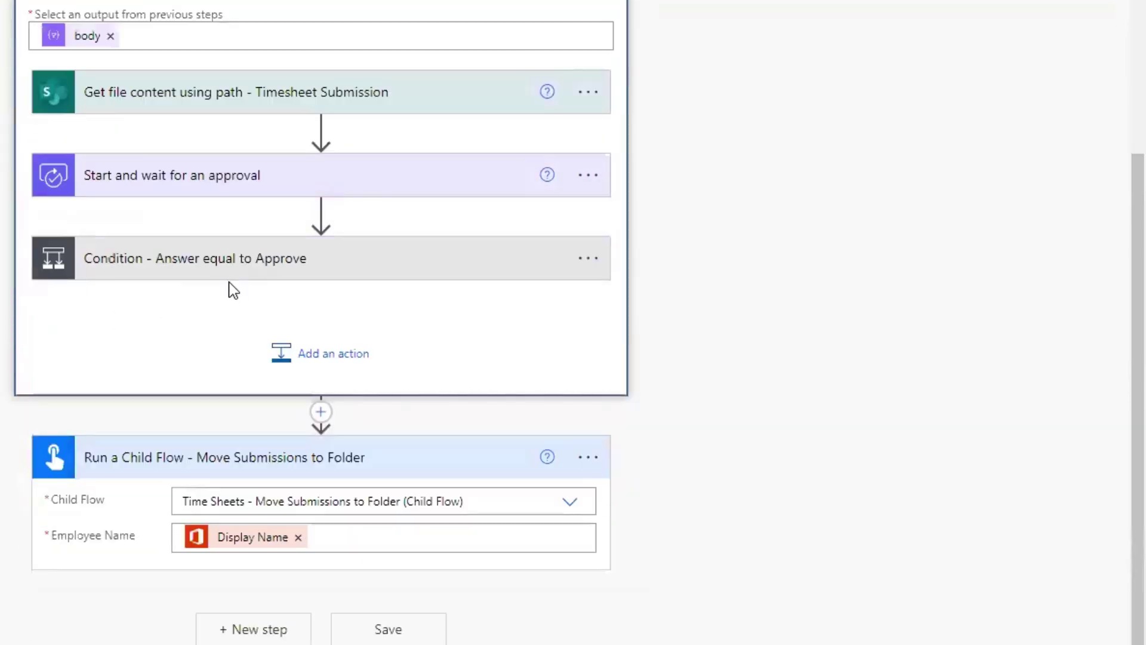
pyautogui.click(119, 257)
pyautogui.scroll(-8, 11, 331)
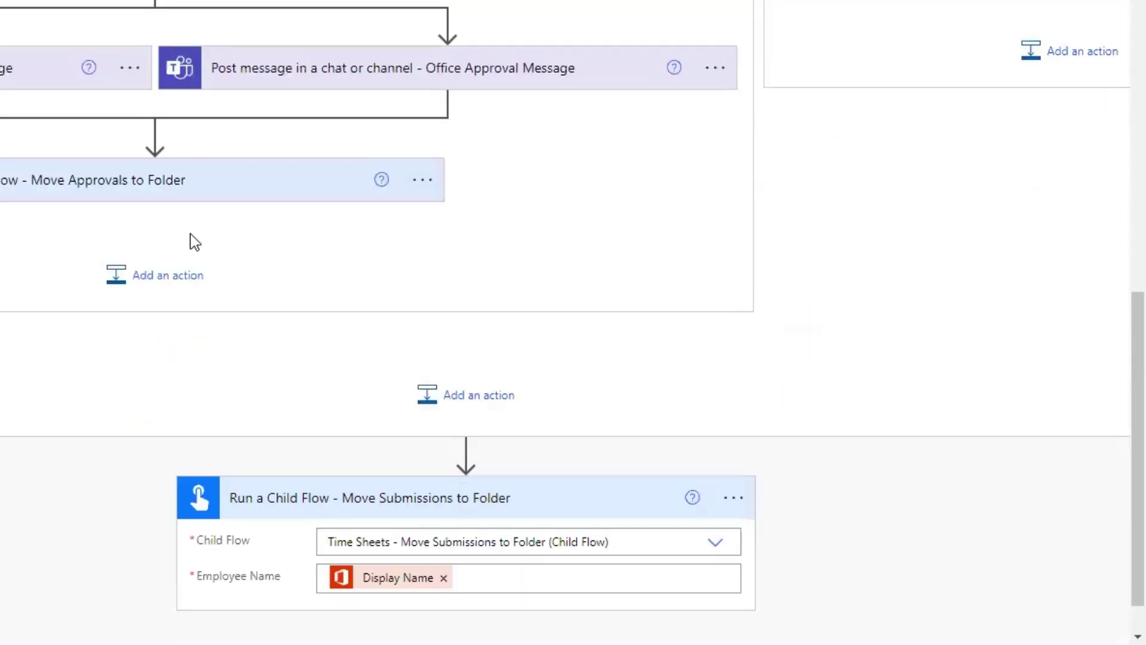
pyautogui.click(26, 199)
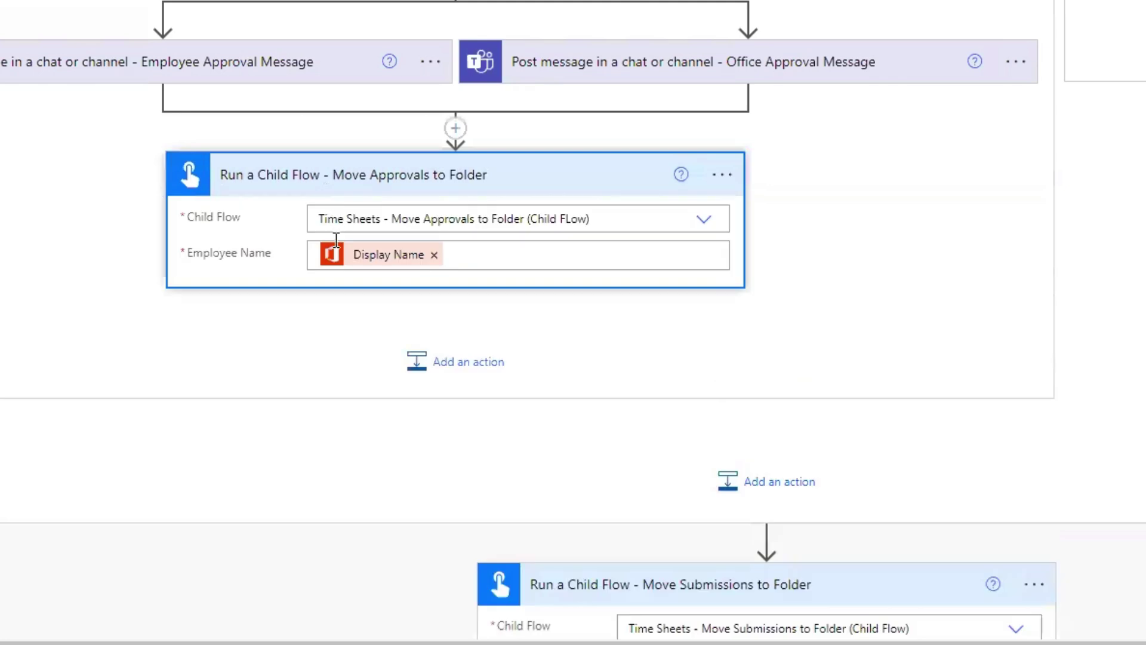